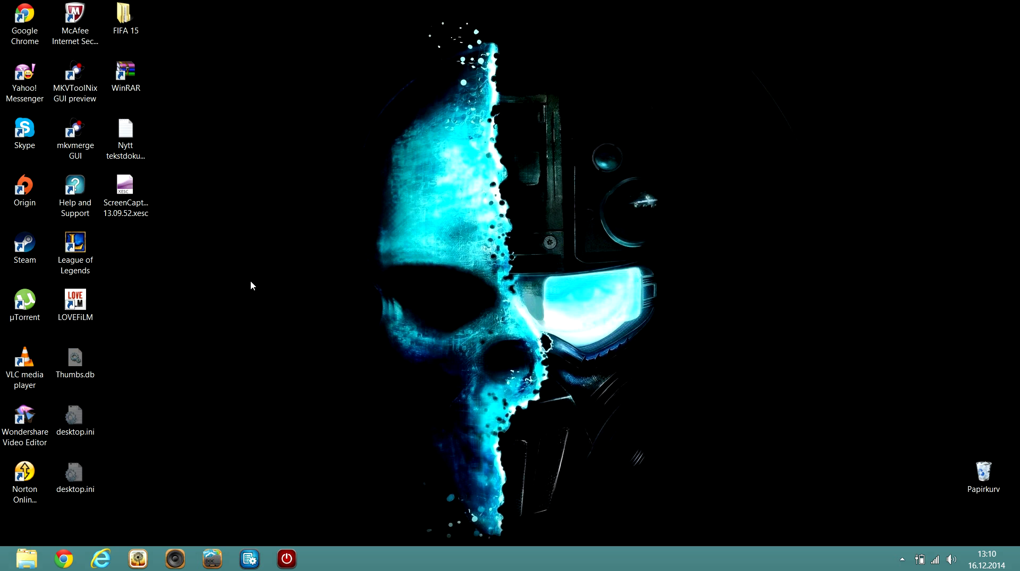
Step: Open Men In Black 3.mp4 from Videoer > Men In Black so it plays in VLC
click(26, 560)
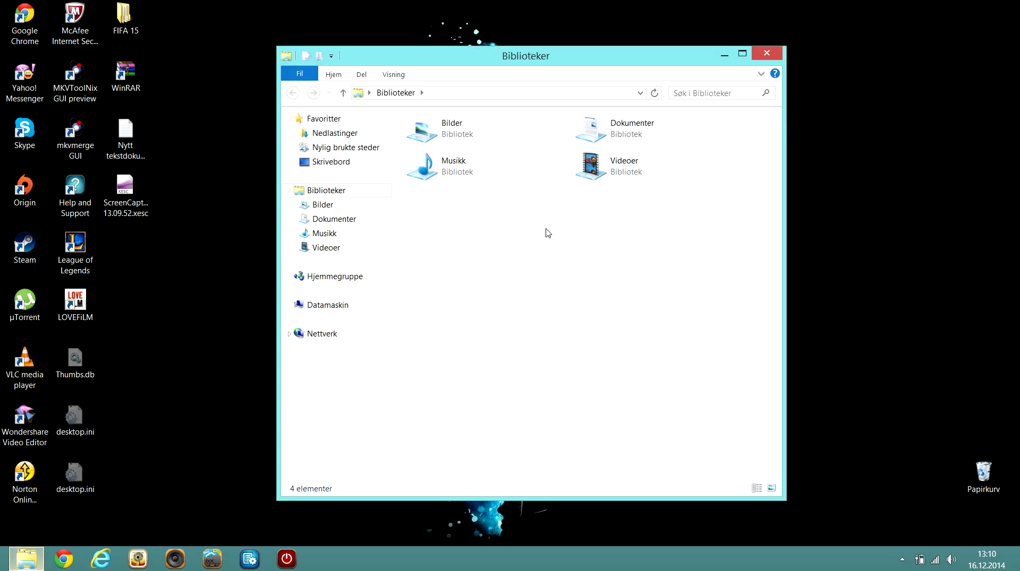
click(637, 179)
double_click(637, 179)
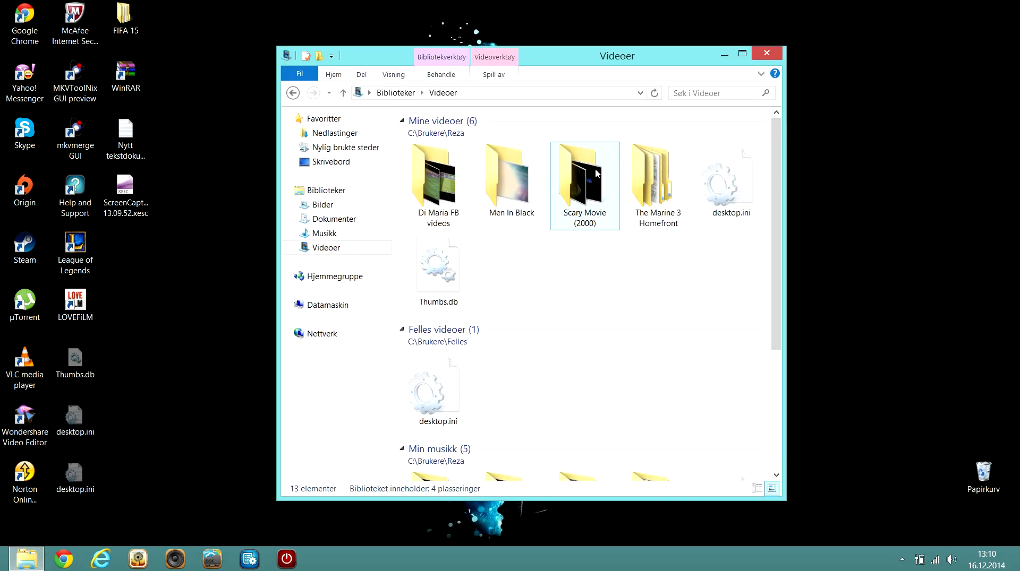
double_click(513, 173)
click(450, 166)
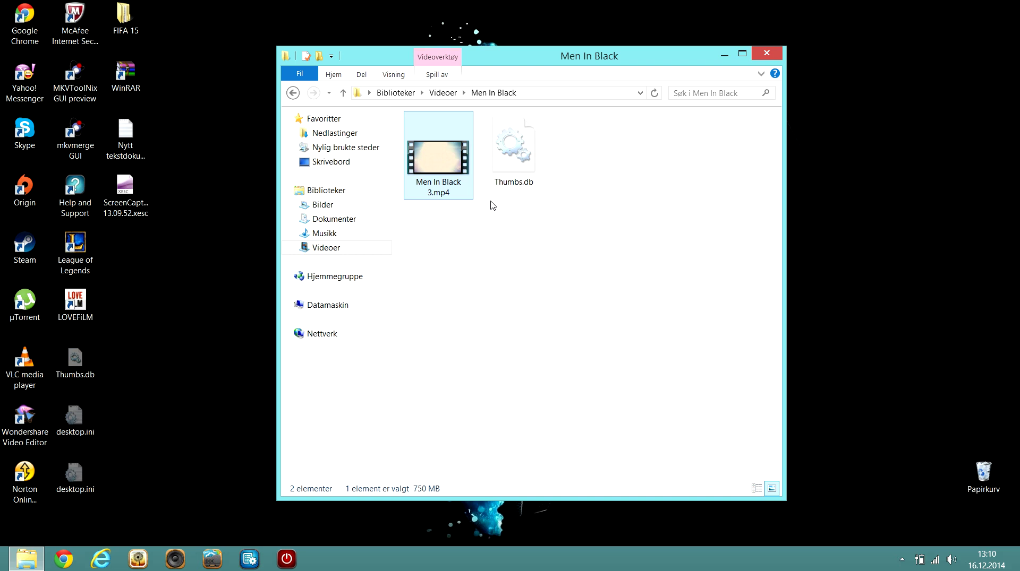
double_click(437, 179)
click(2, 3)
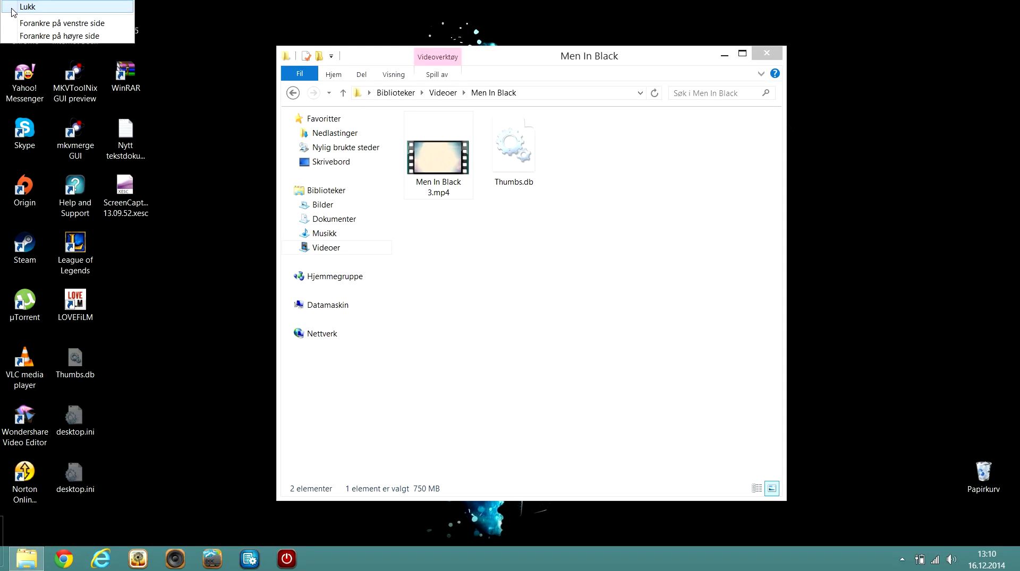
Step: Play the mp4 via Åpne i > VLC media player, then close VLC and the Men In Black folder
right_click(429, 136)
mouse_move(594, 196)
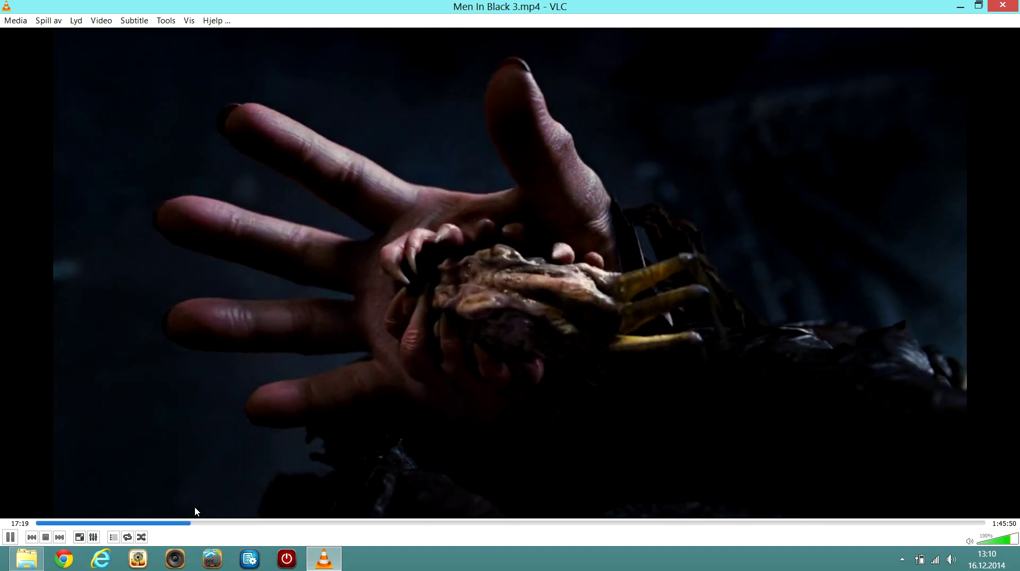
click(1005, 4)
drag(457, 295, 482, 295)
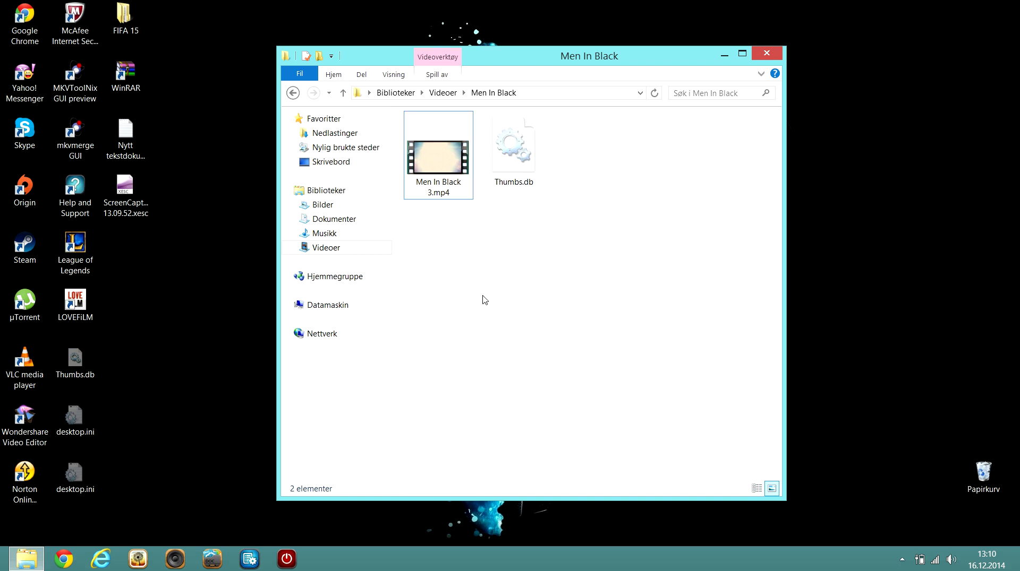
click(766, 53)
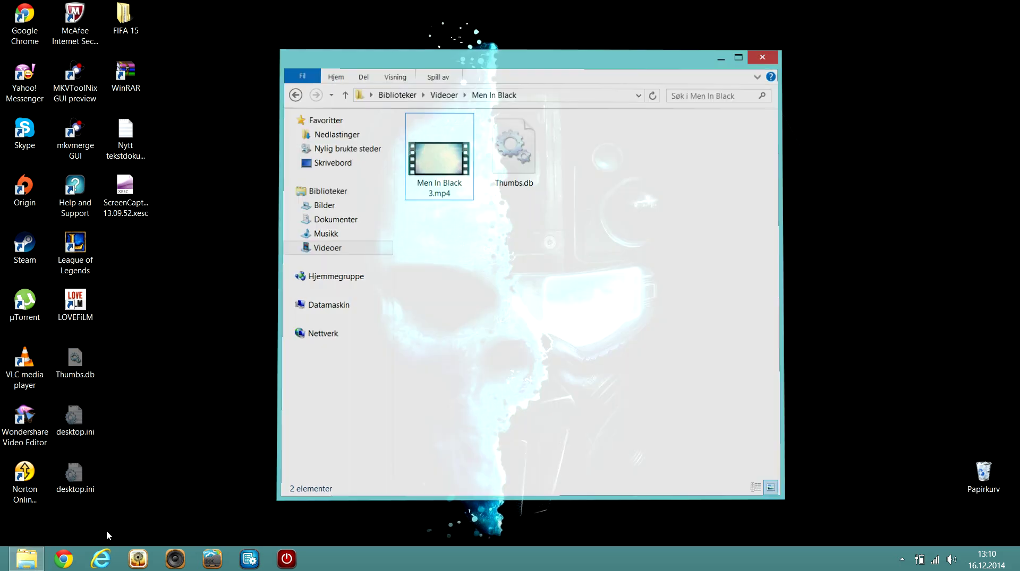
Step: Launch Chrome and Google 'torrentz search engin' using the suggestion list
click(60, 562)
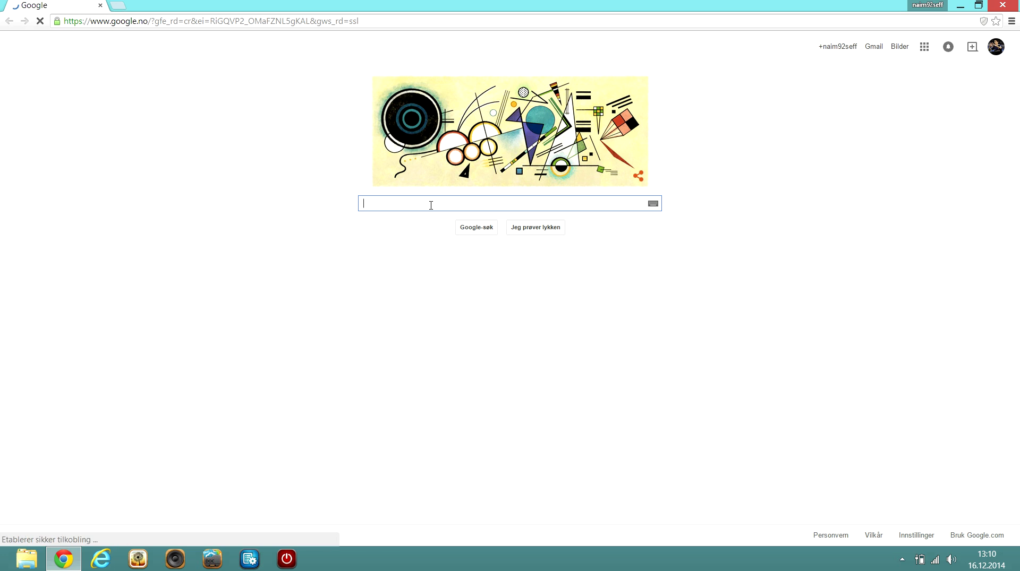
text(t)
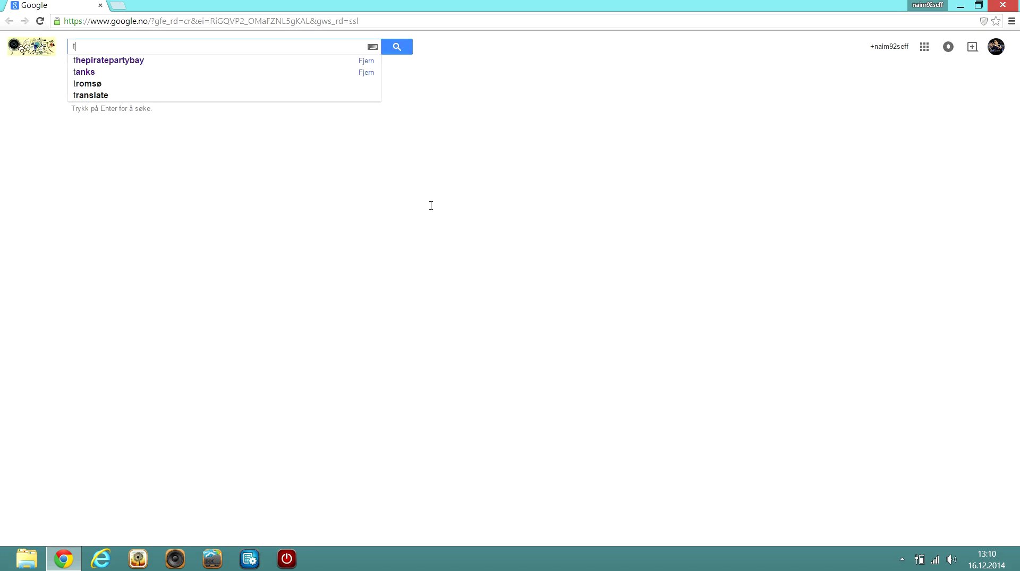
text(orrentz s)
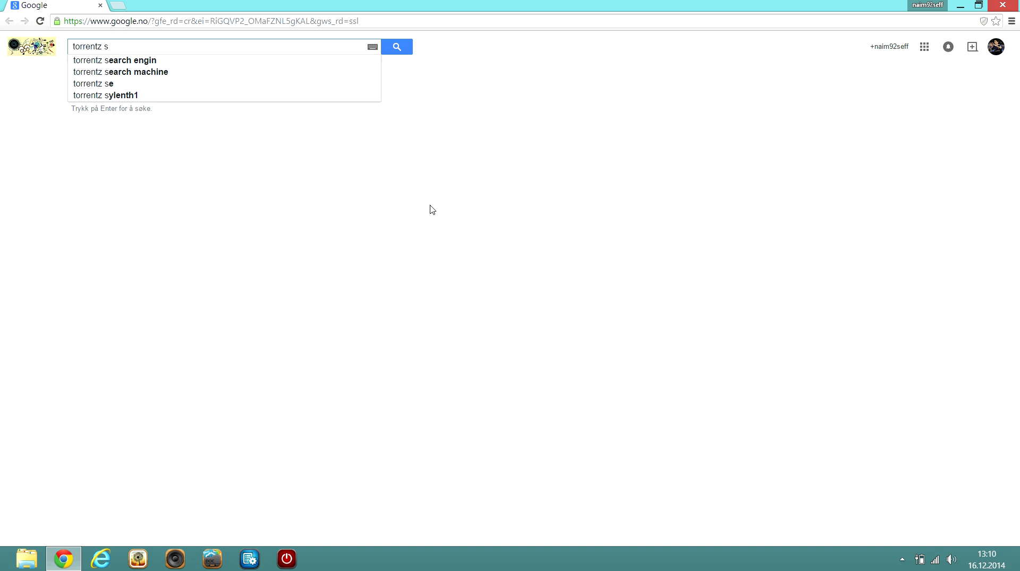
key(Down)
key(Return)
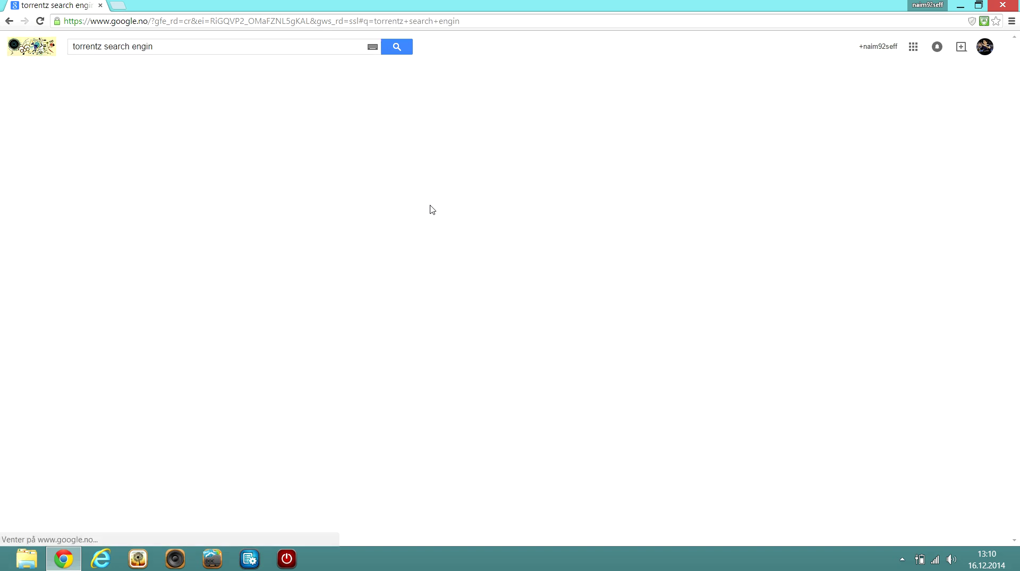
Step: Search Torrentz for 'men in black 3 hindi audio' and open the top dual-audio torrent
click(200, 128)
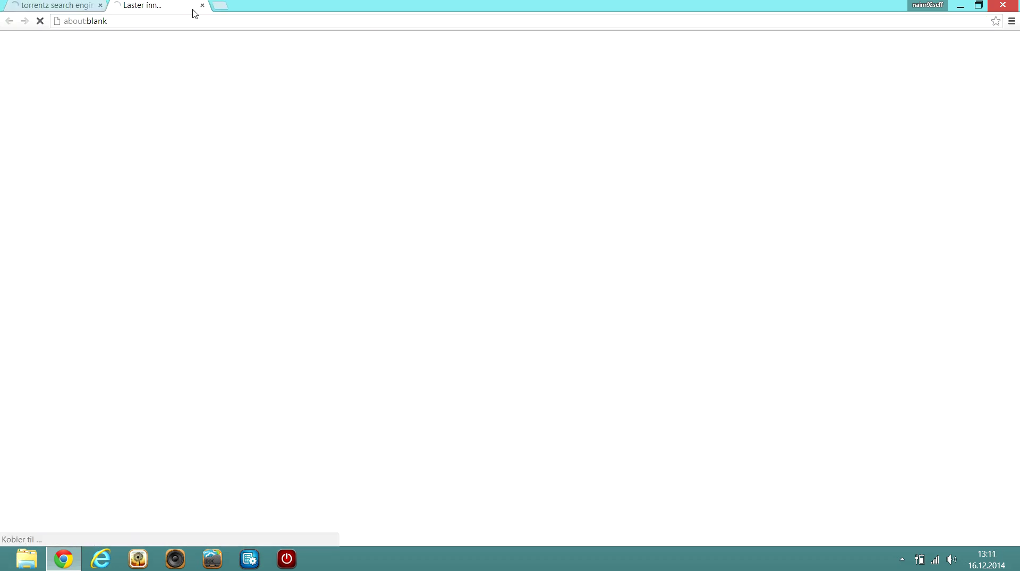
click(174, 4)
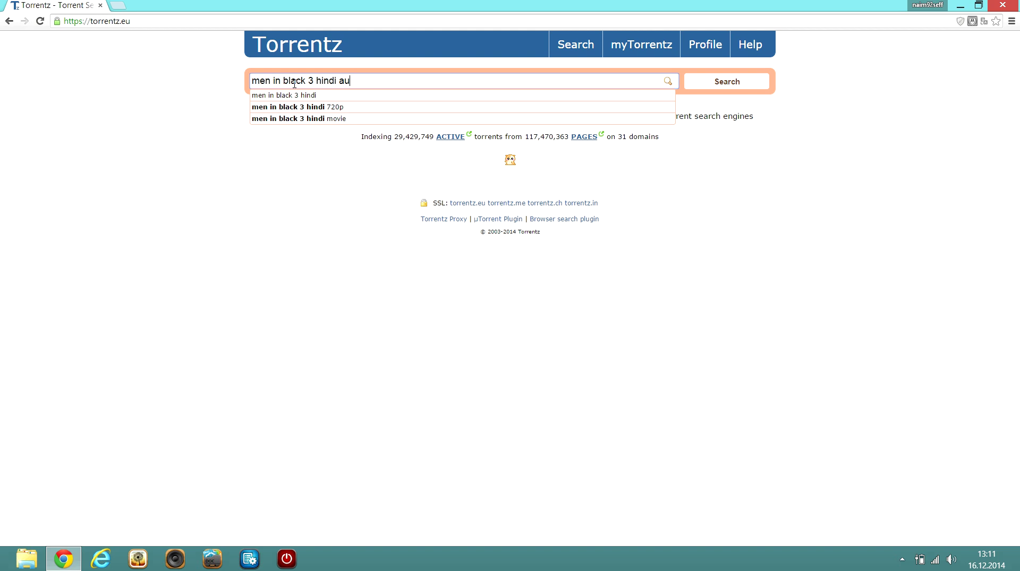
key(Return)
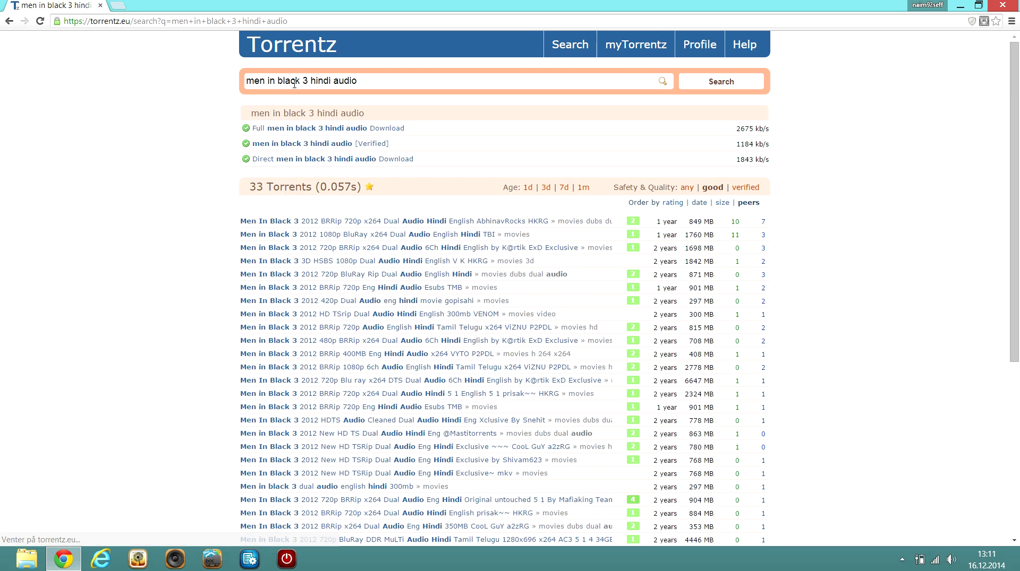
click(413, 223)
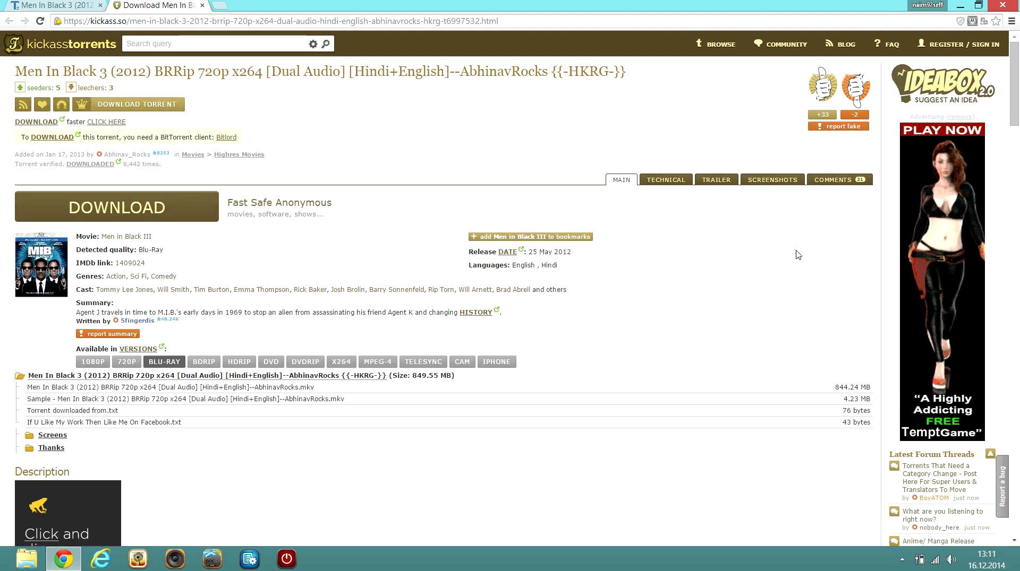
Step: Show the desktop and move the mkvmerge GUI shortcut out of its icon column
key(super+d)
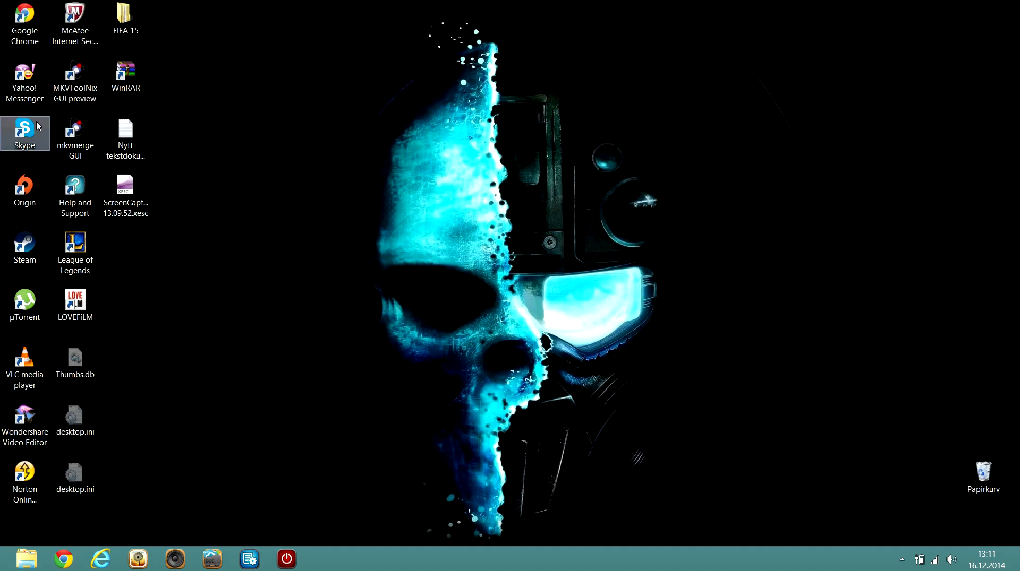
drag(75, 134, 277, 139)
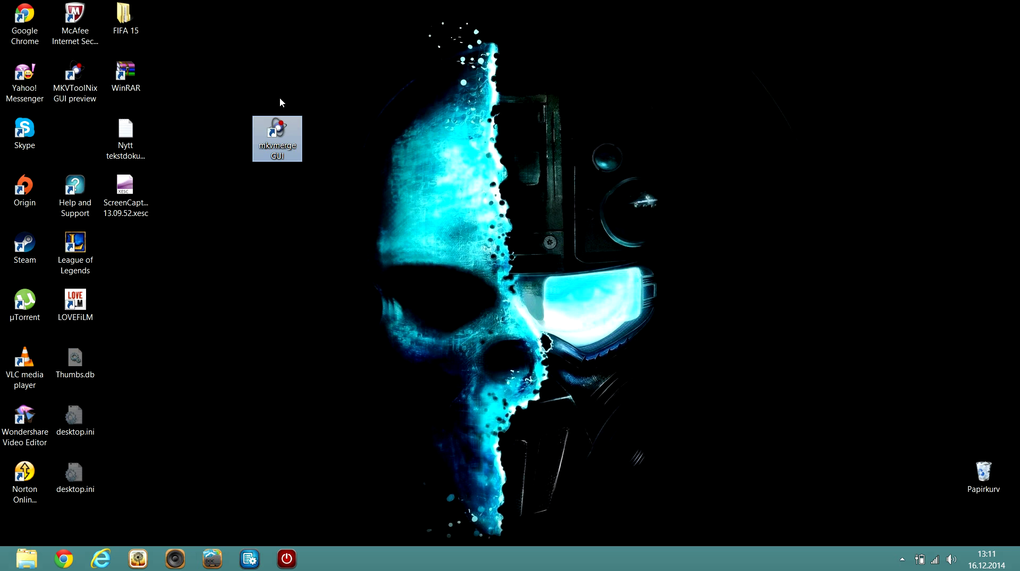
drag(228, 214, 345, 98)
drag(323, 209, 228, 97)
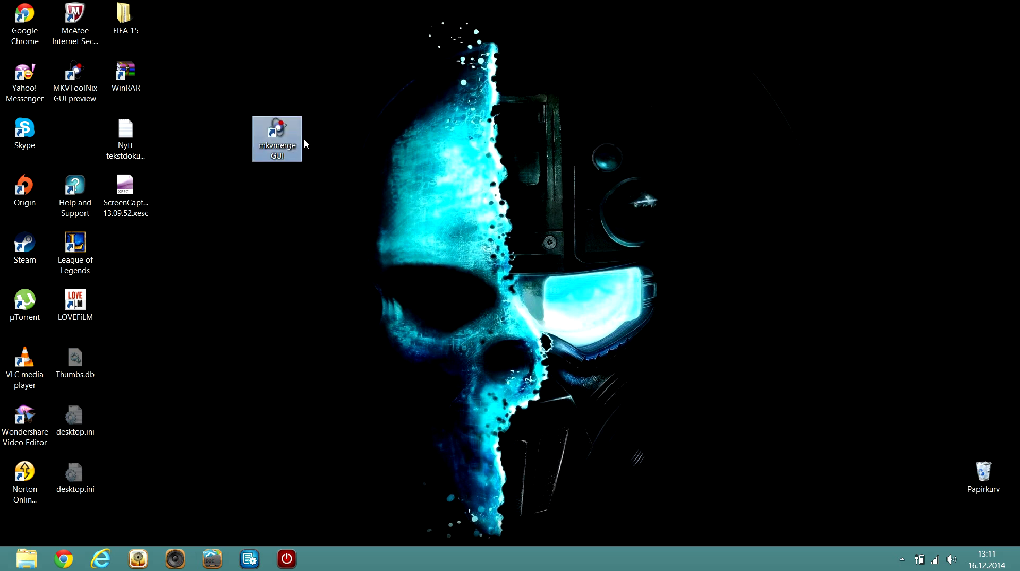
Step: Copy the mkvmerge GUI shortcut's name through Gi nytt navn
right_click(272, 147)
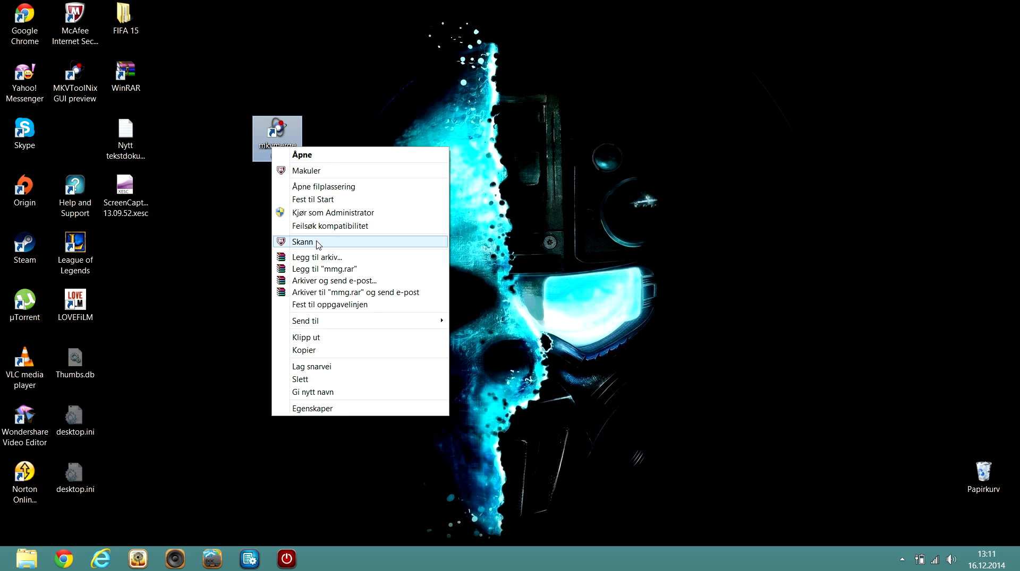
click(348, 392)
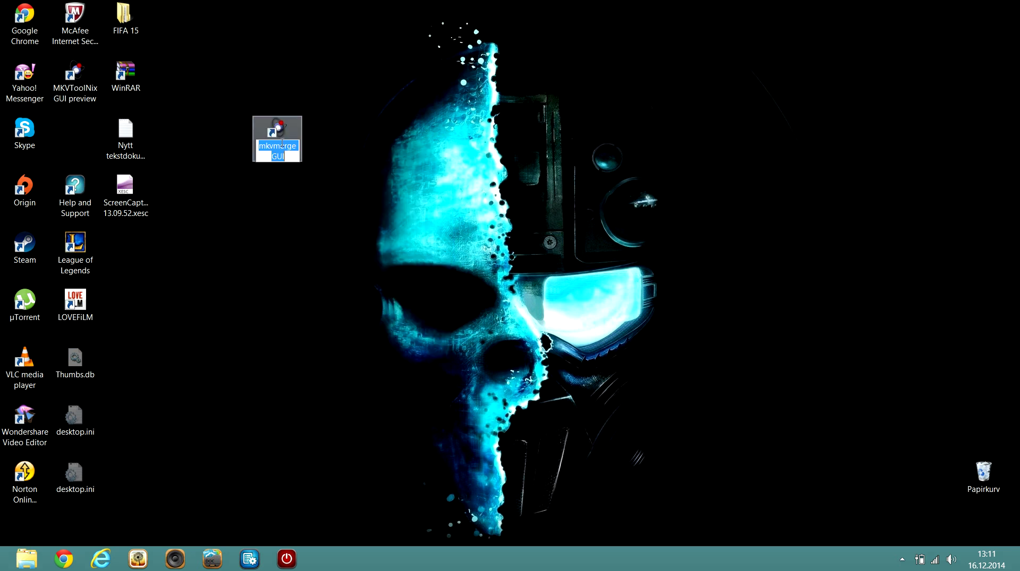
right_click(281, 142)
click(298, 187)
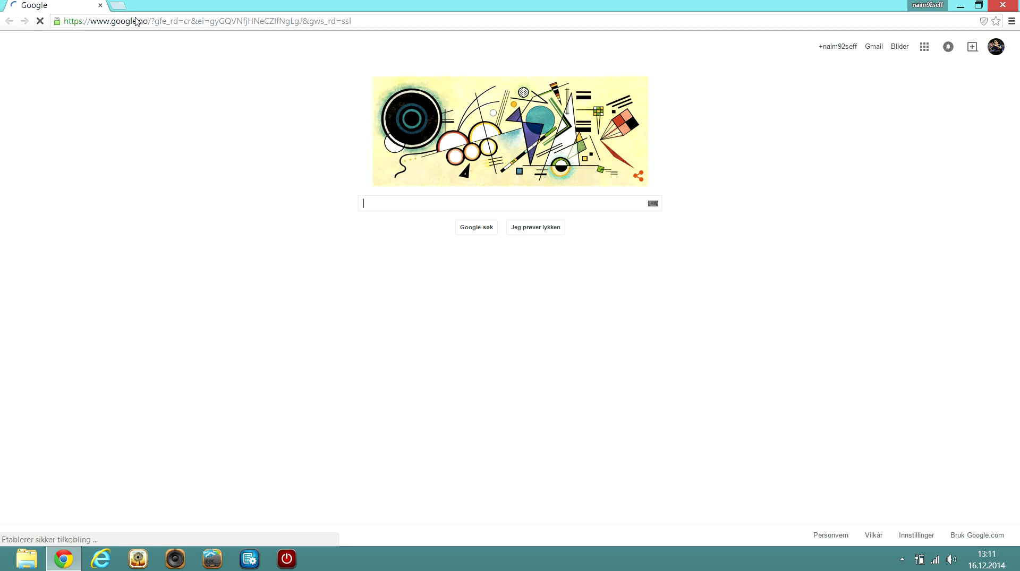
Step: Google 'download mkvmerge GUI' and open VideoHelp's MKVToolnix 7.4.0 page at its download links
text(download mkvmerge GUI)
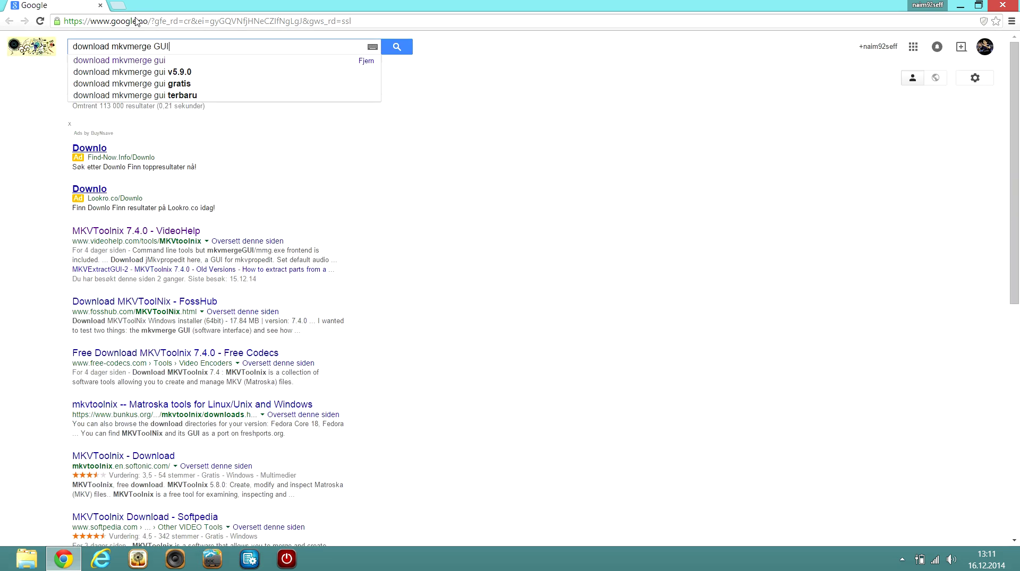
key(Return)
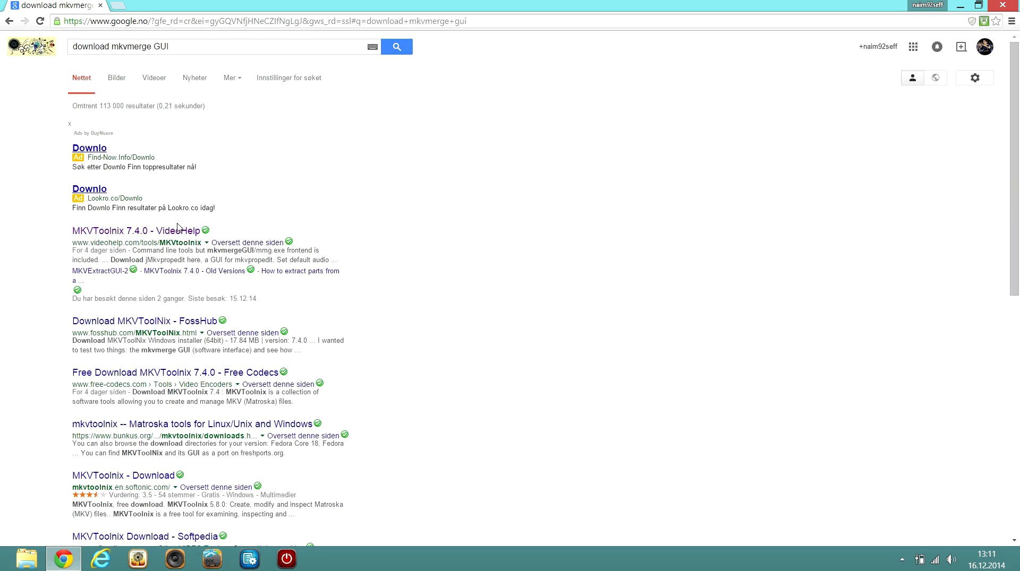
click(104, 231)
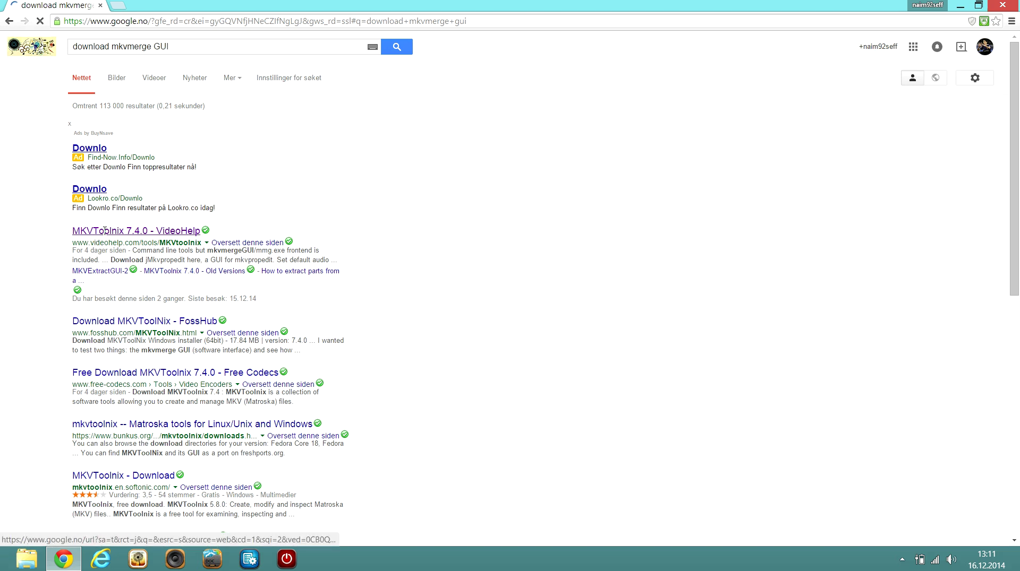
scroll(359, 245, down, 2)
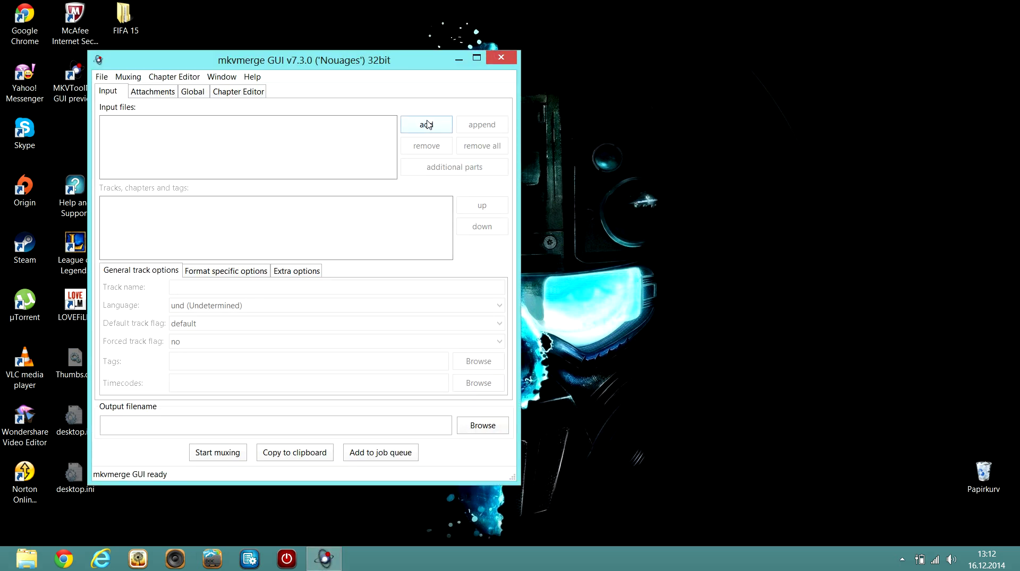
Step: Add Men In Black 3.mp4 from Videoer > Men in Black as the first input
click(426, 124)
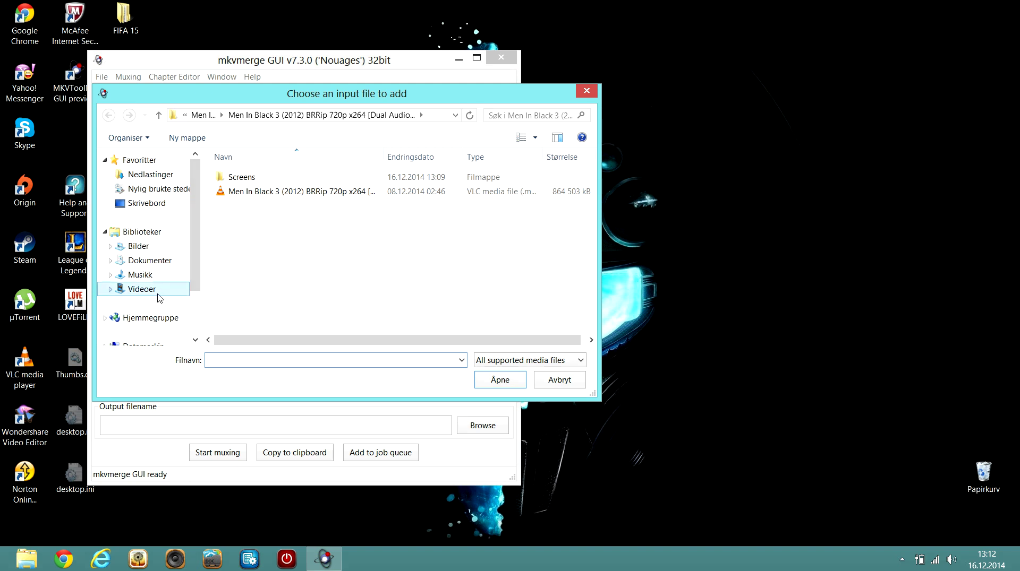
click(157, 294)
double_click(317, 226)
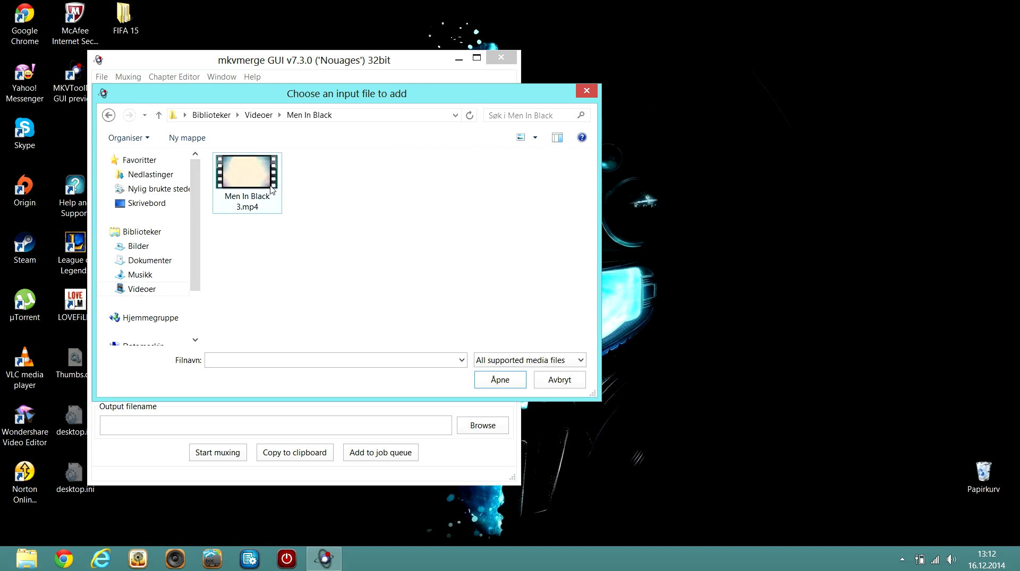
double_click(253, 197)
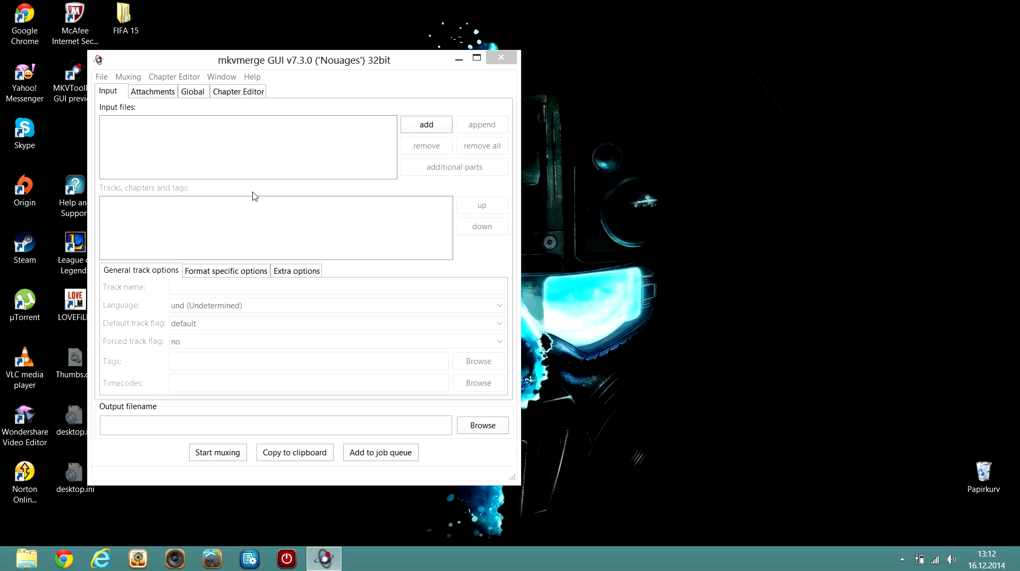
Step: Add the dual-audio Men In Black 3 (2012) BRRip file from Nedlastinger as the second input
click(428, 124)
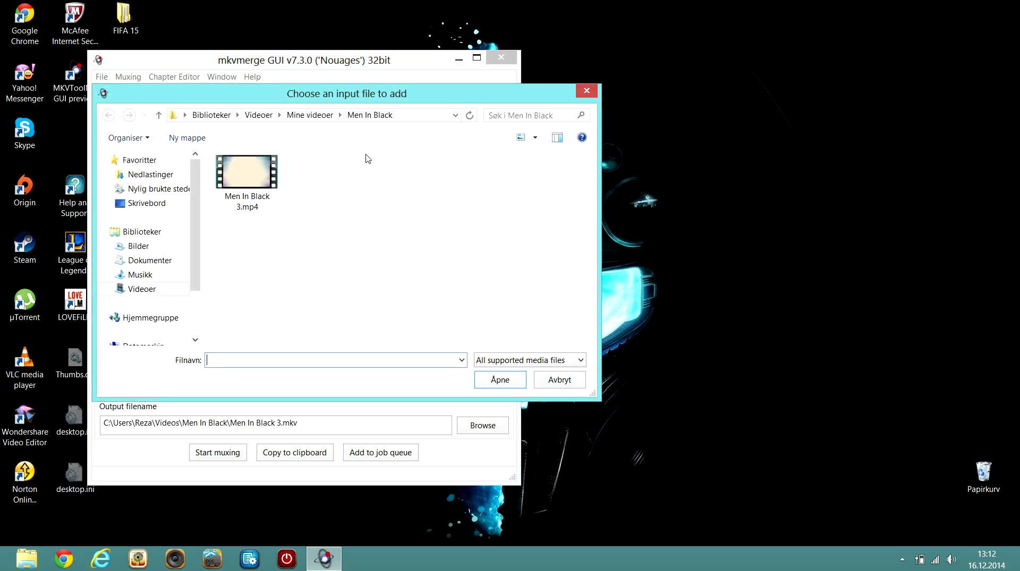
click(170, 175)
click(250, 187)
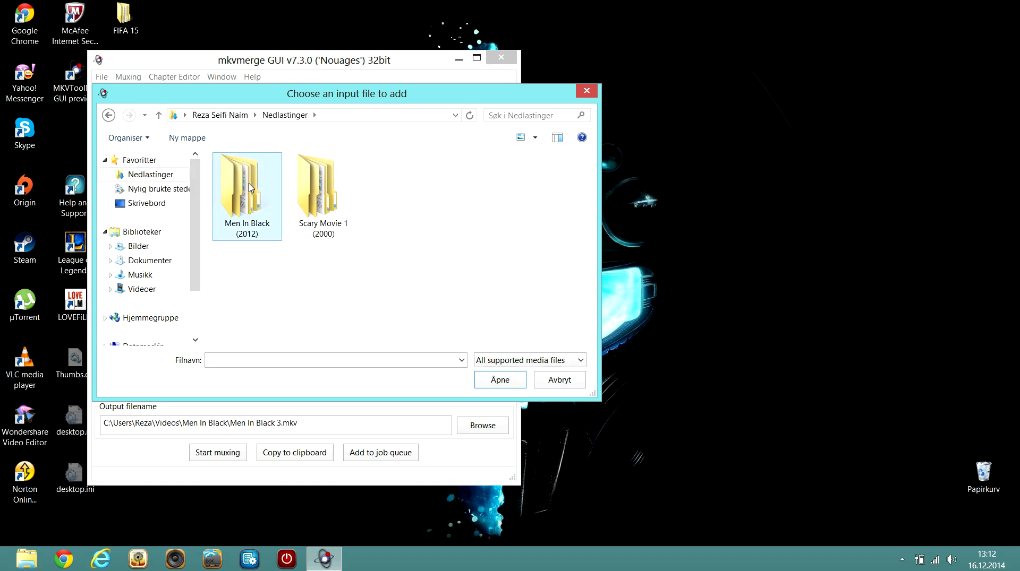
double_click(249, 188)
double_click(319, 194)
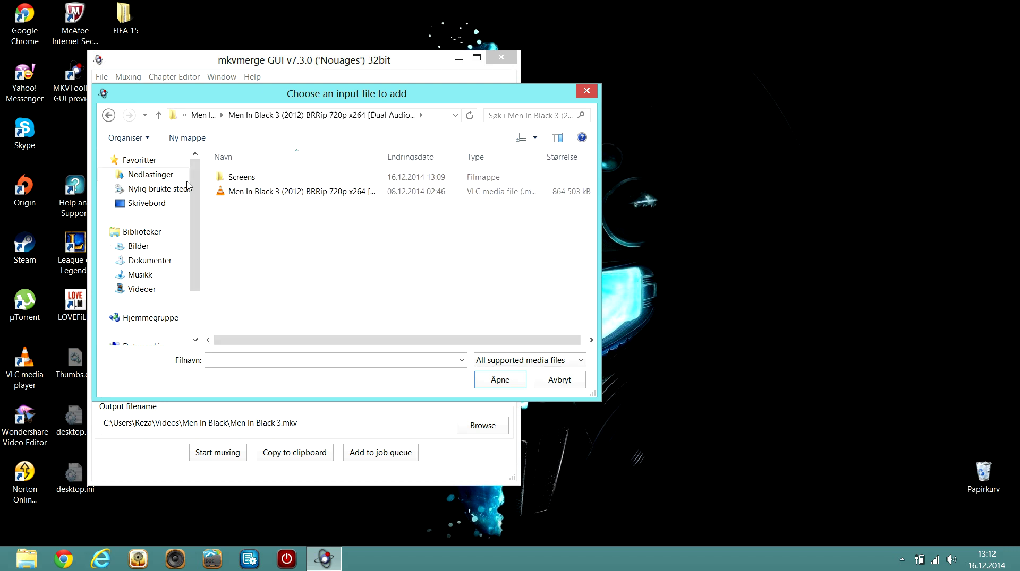
drag(259, 220, 284, 189)
double_click(281, 194)
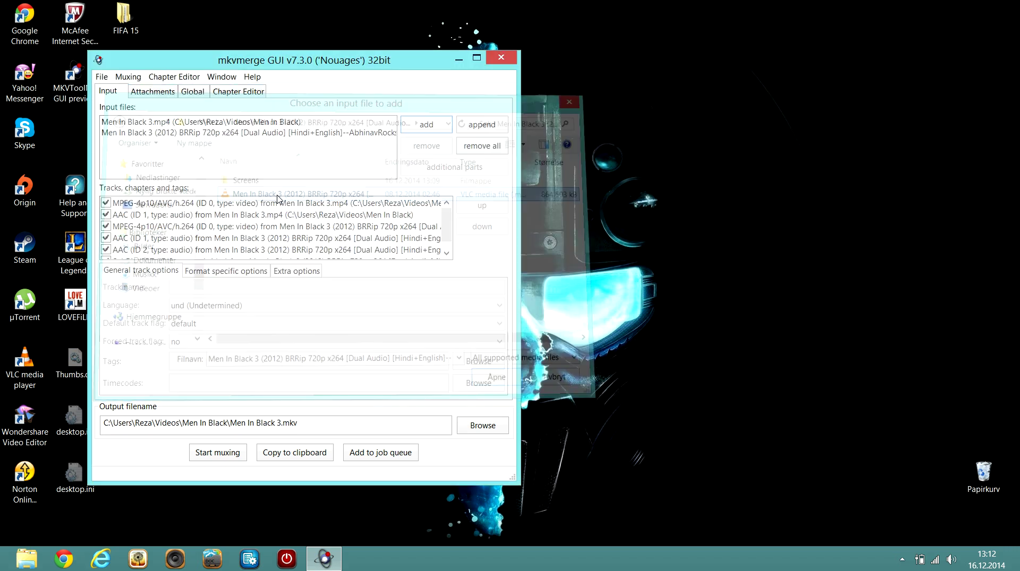
Step: Save the output as Men In Black 3.mkv on Skrivebord and start muxing
click(484, 427)
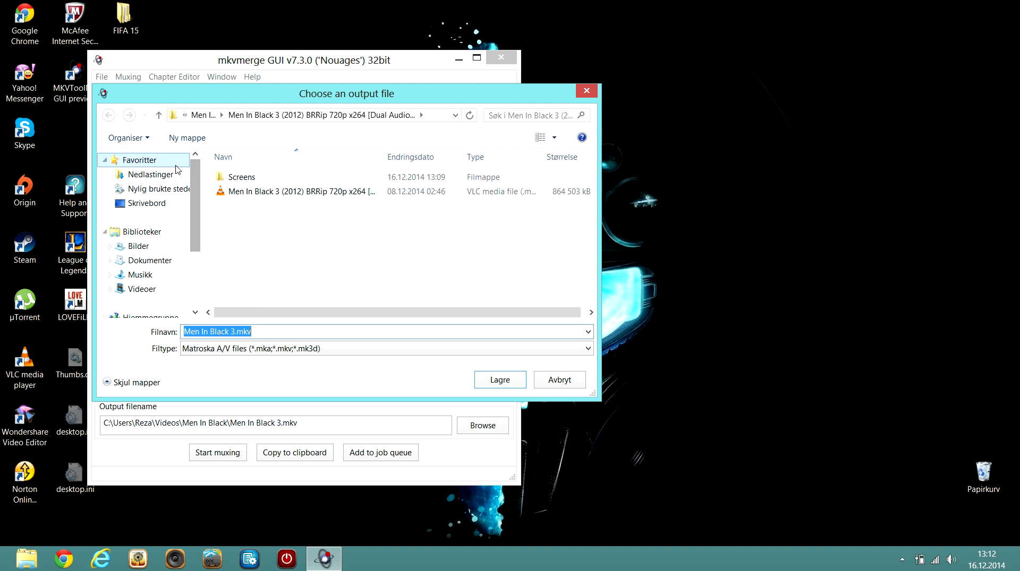
click(143, 203)
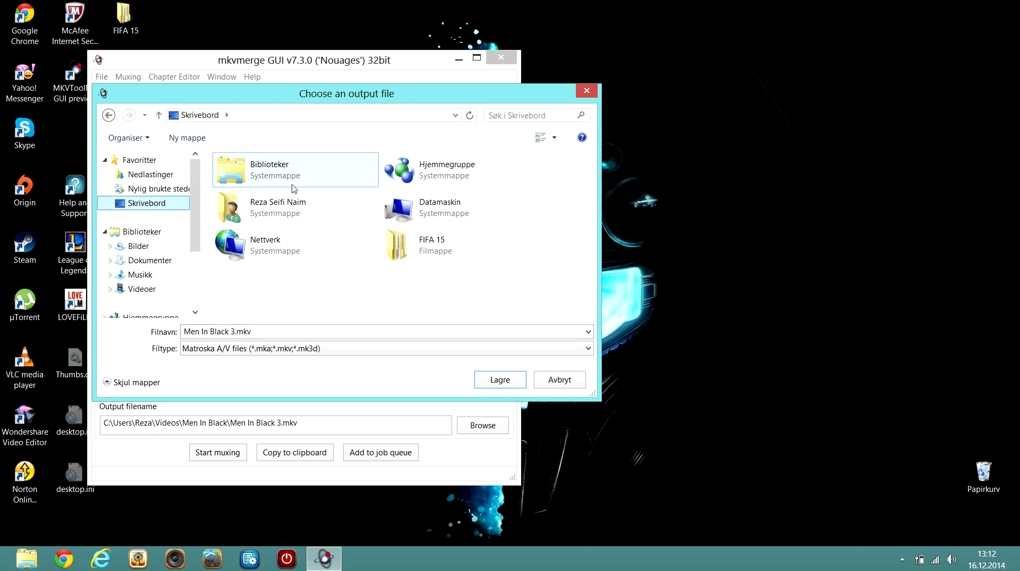
click(487, 384)
click(215, 454)
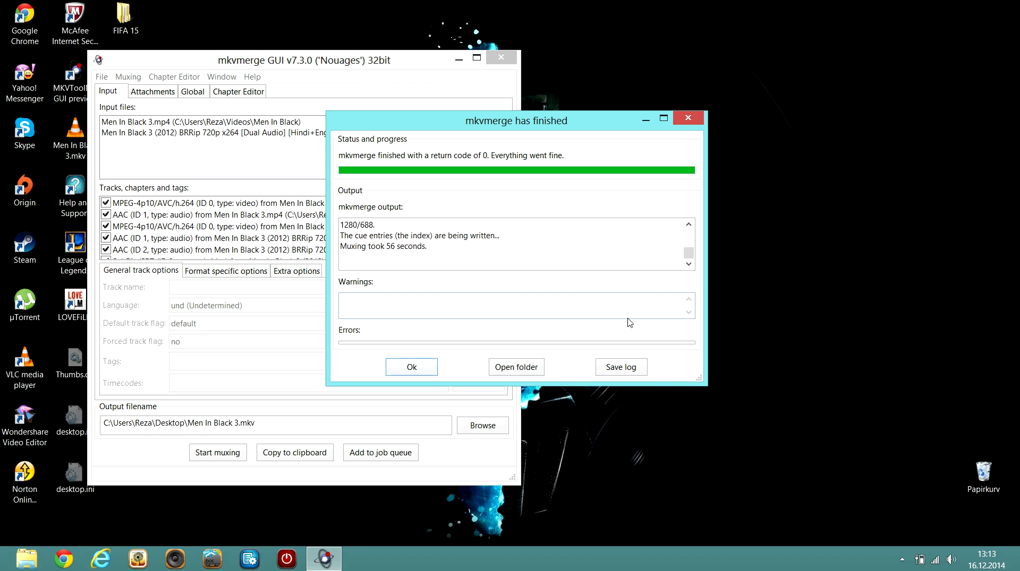
Step: Dismiss the merge report, close mkvmerge GUI, and reposition Men In Black 3.mkv on the desktop
click(413, 367)
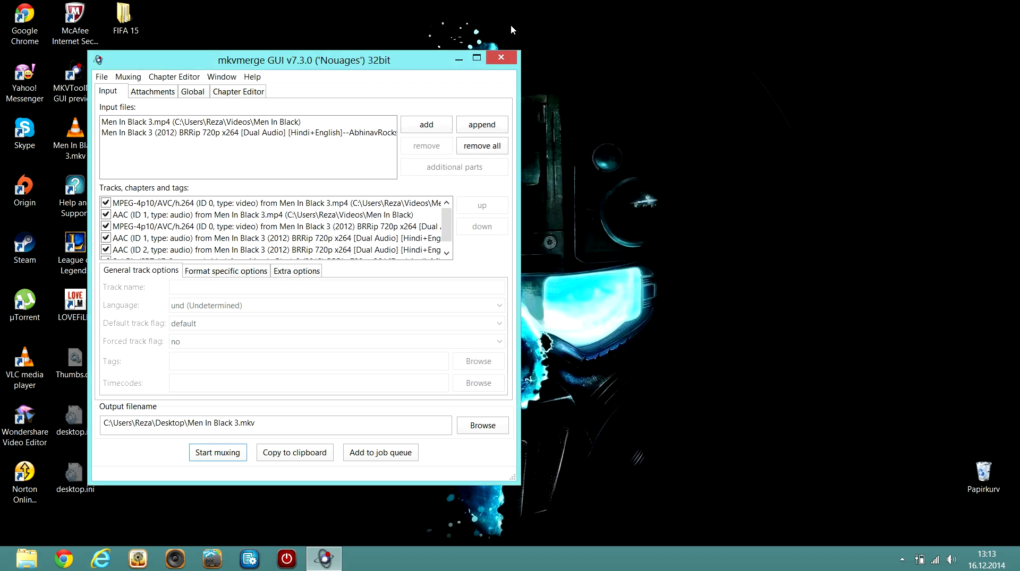
click(501, 58)
drag(210, 346, 202, 239)
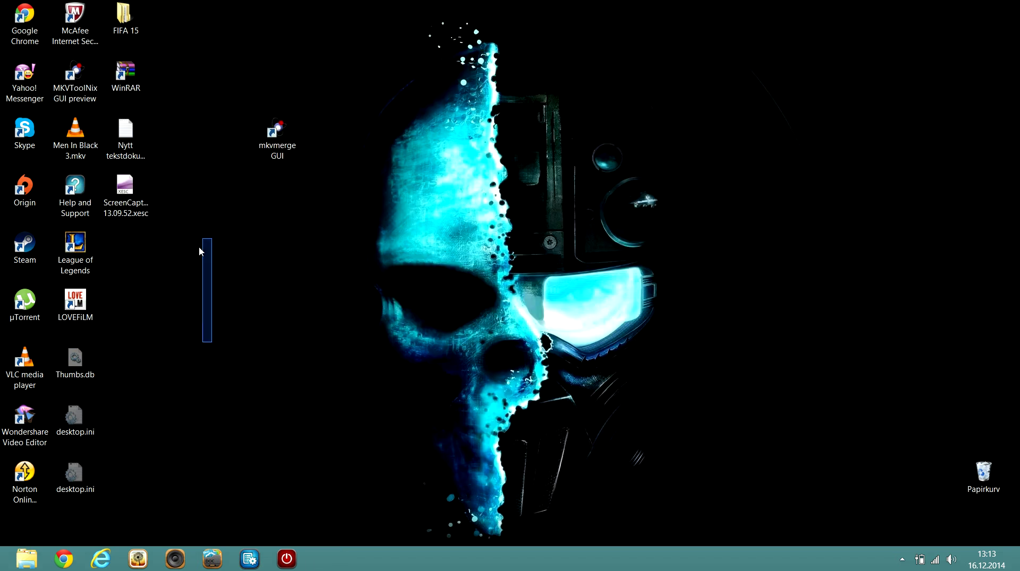
drag(75, 156, 226, 325)
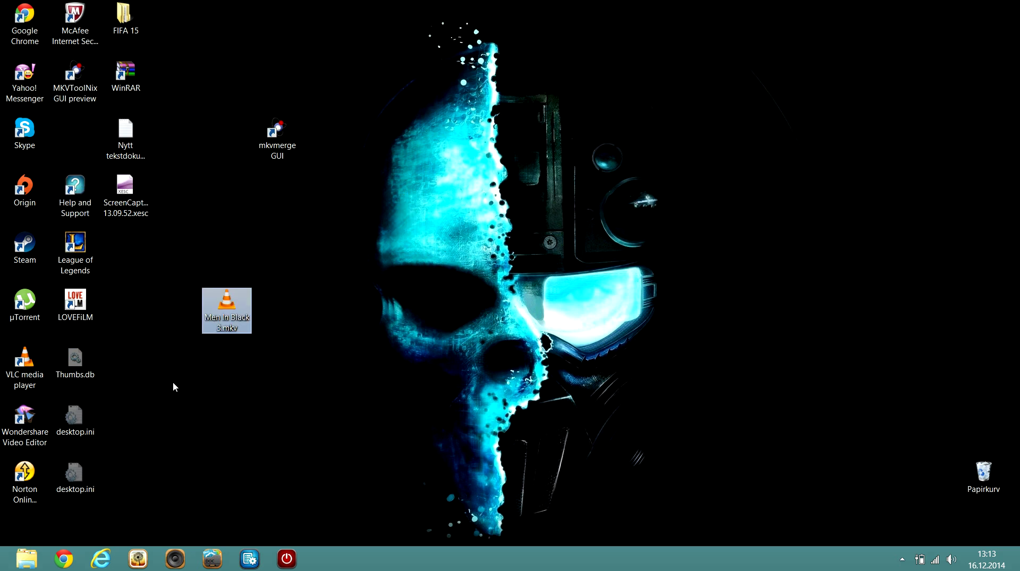
drag(173, 384, 200, 418)
click(218, 328)
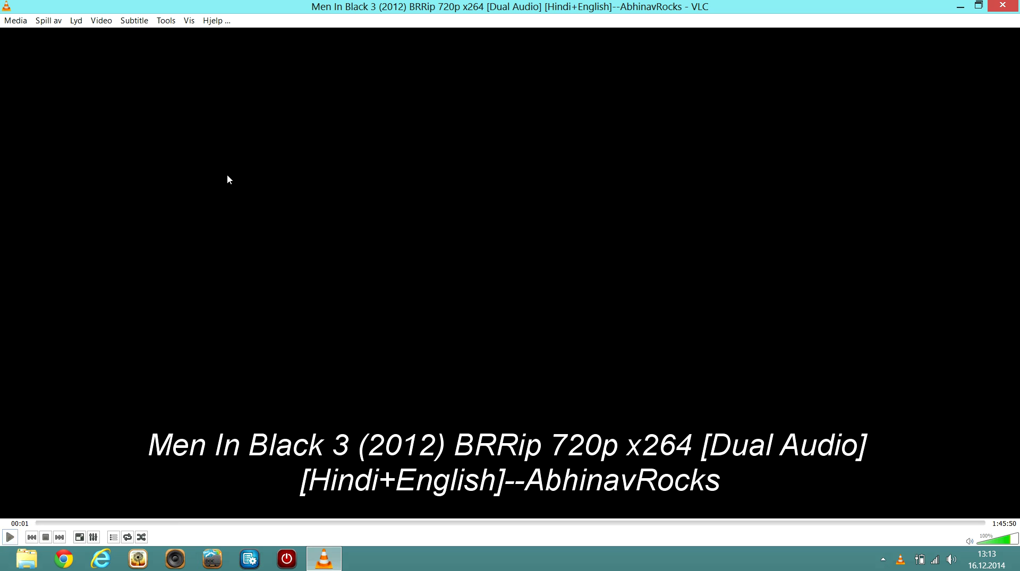
Step: In VLC, check the Lyd > Lydspor audio tracks, seek to about 17:28, then close VLC
right_click(227, 179)
mouse_move(284, 243)
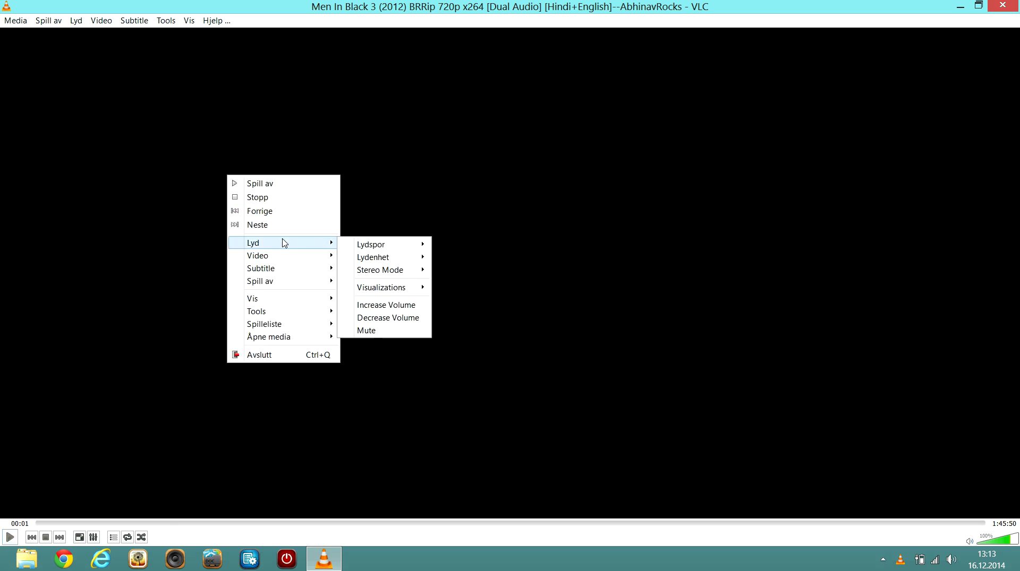
key(Right)
key(Right)
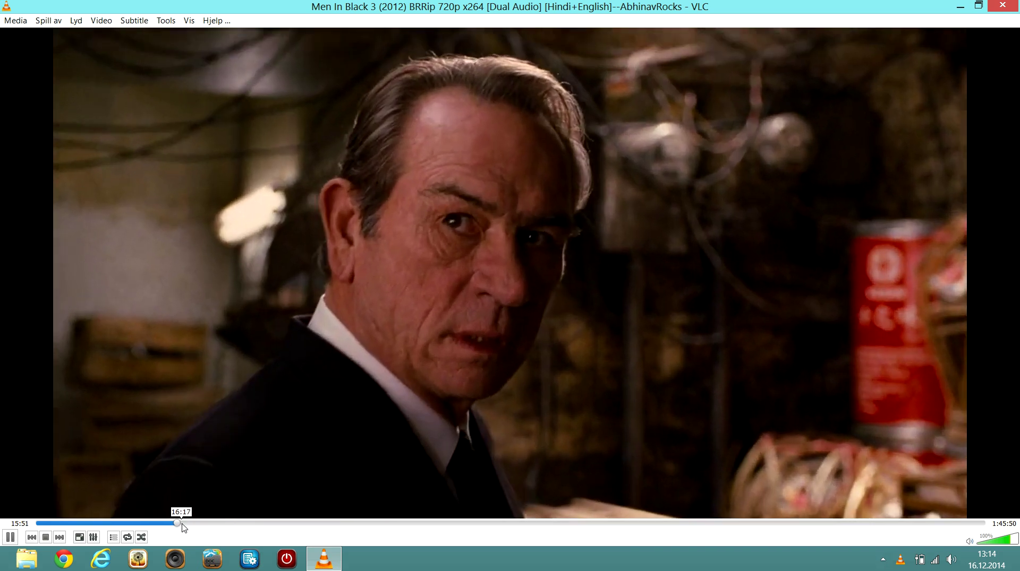
click(183, 524)
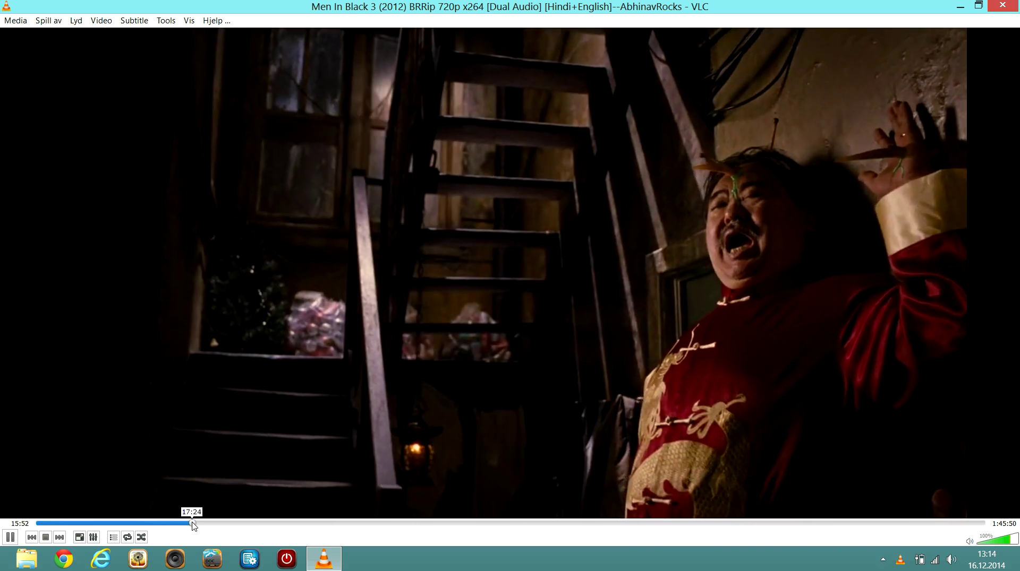
click(192, 524)
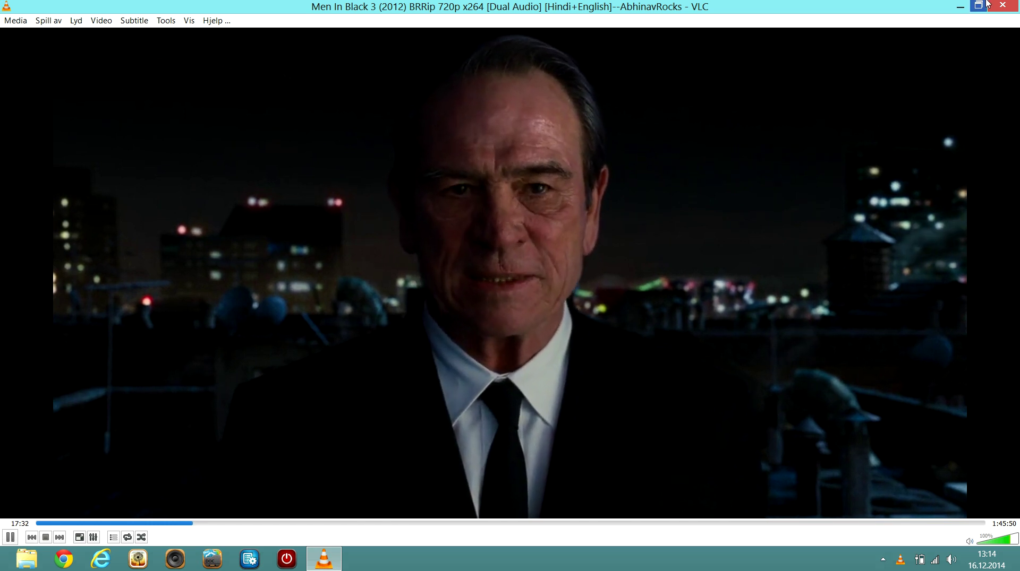
click(1001, 5)
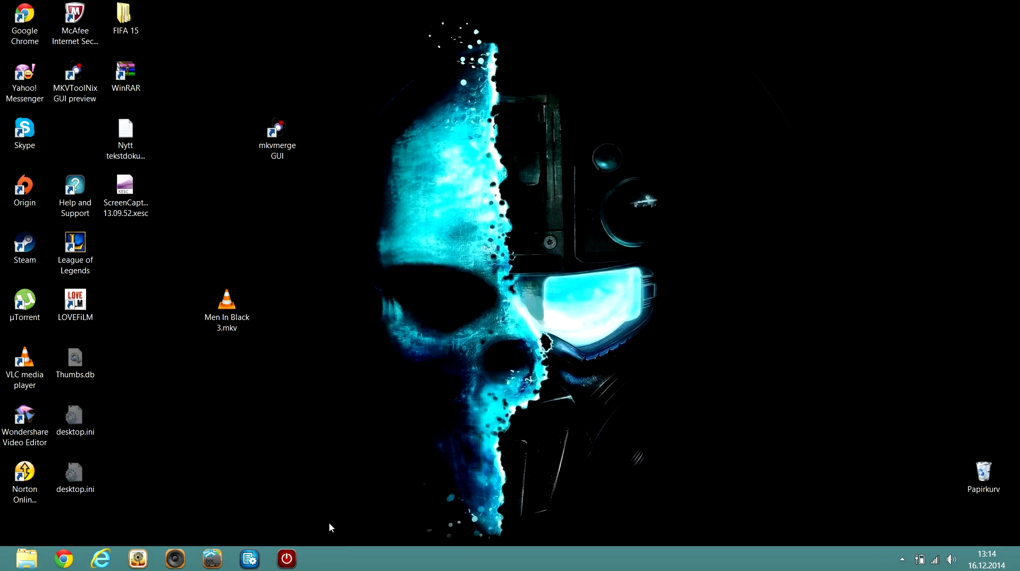
mouse_move(337, 490)
mouse_down()
mouse_move(310, 239)
mouse_move(236, 96)
mouse_move(218, 102)
mouse_move(496, 189)
mouse_move(708, 10)
mouse_move(697, 51)
mouse_move(679, 17)
mouse_move(703, 14)
mouse_move(569, 398)
mouse_move(345, 541)
mouse_move(333, 505)
mouse_up()
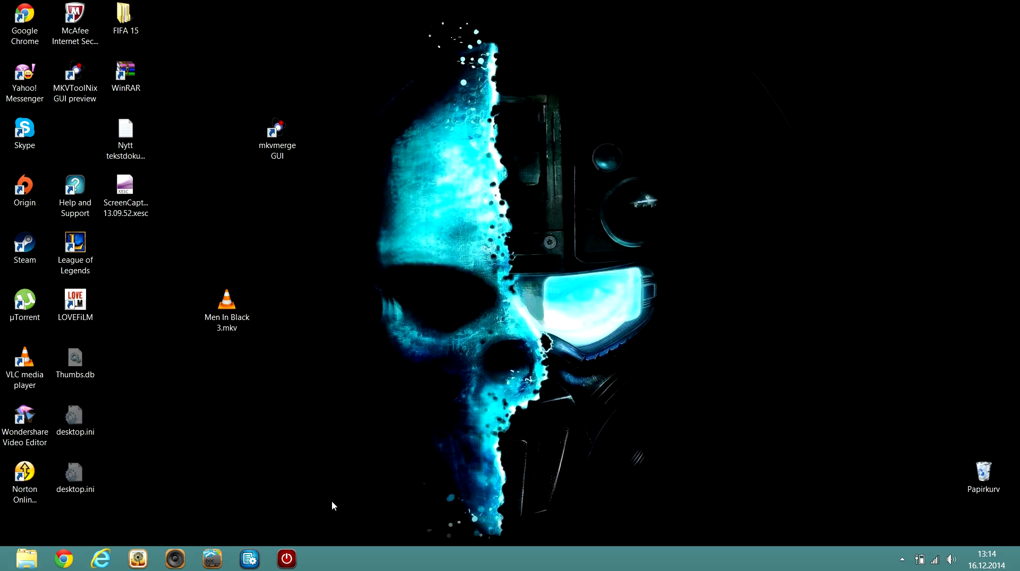